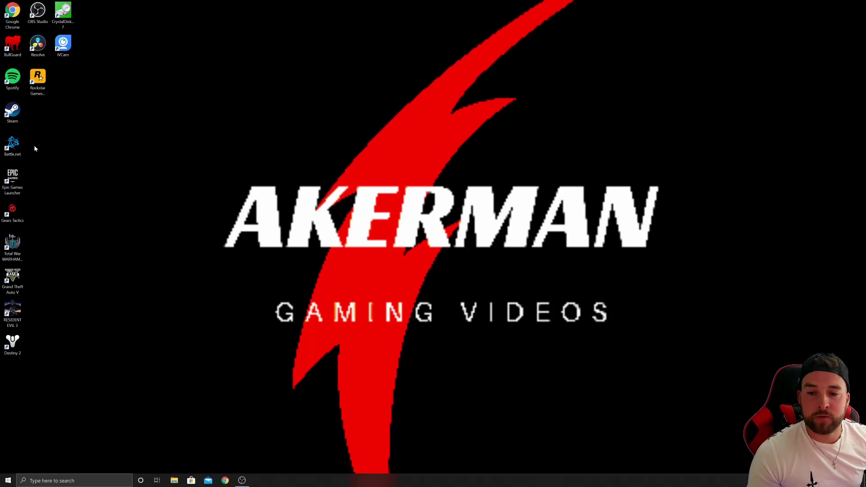
Open Battle.net and check the additional command line arguments in the Call of Duty: Modern Warfare game settings
{"action": "left_click", "coordinate": [14, 147]}
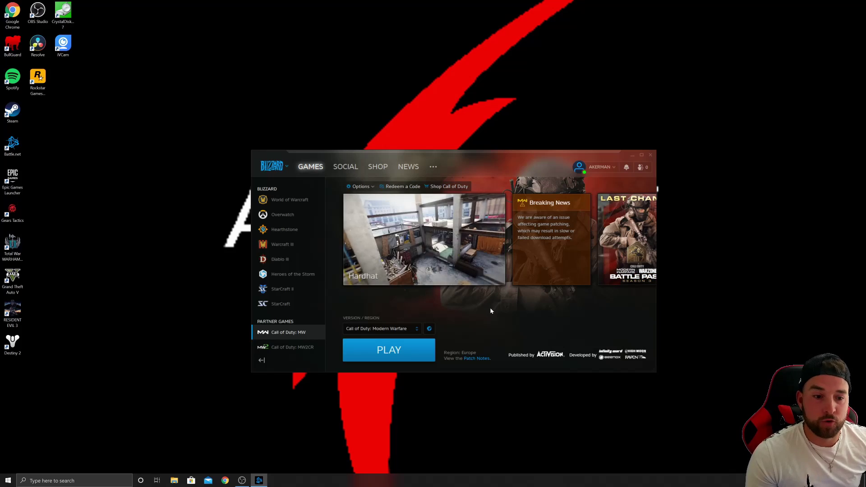
{"action": "left_click", "coordinate": [360, 187]}
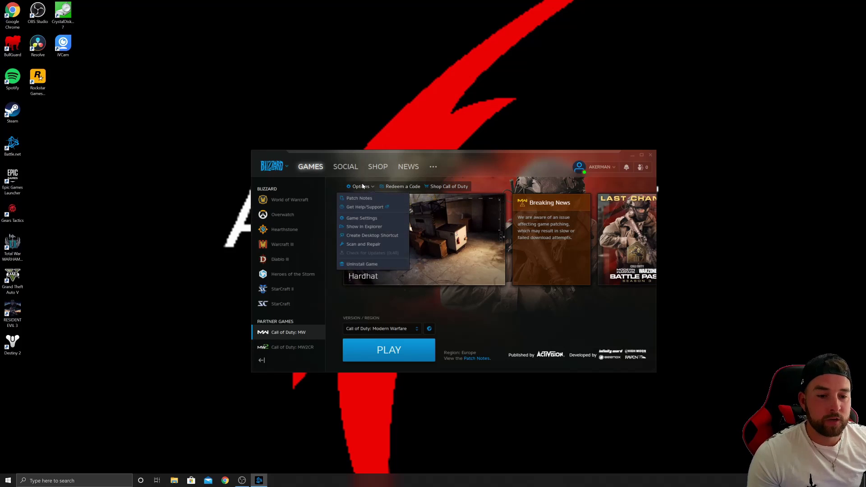
{"action": "left_click", "coordinate": [364, 217]}
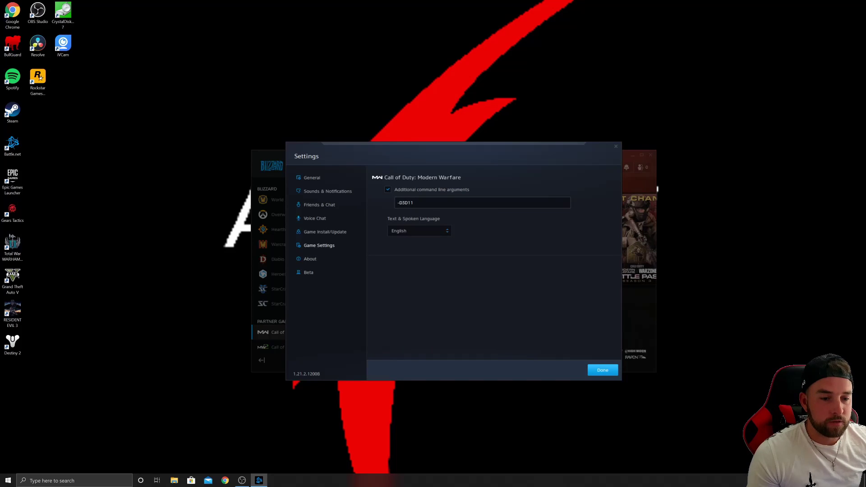
{"action": "left_click", "coordinate": [607, 374]}
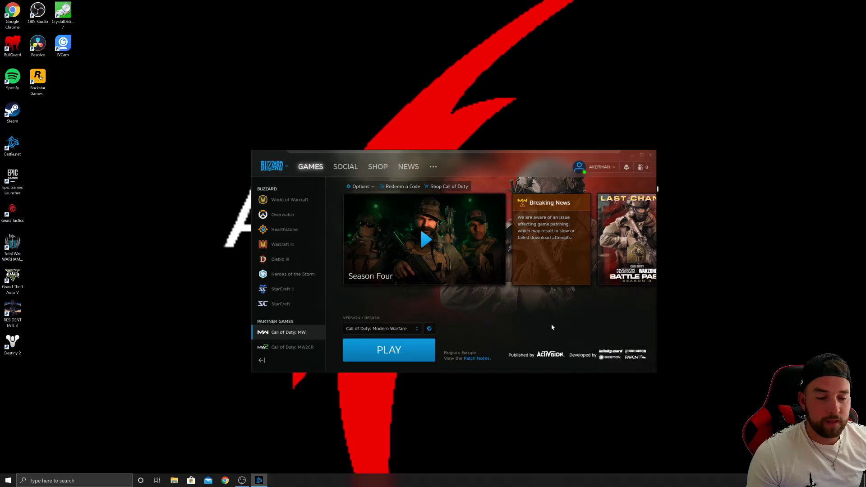
Select all loose files in the Call of Duty Modern Warfare install folder, from .build.info through vivoxsdk_x64.dll, then clear the selection
{"action": "left_click", "coordinate": [364, 186]}
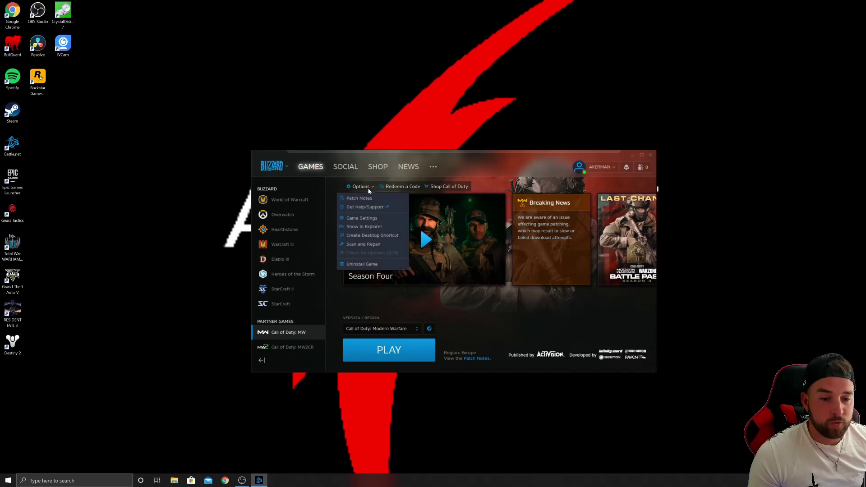
{"action": "left_click", "coordinate": [369, 228]}
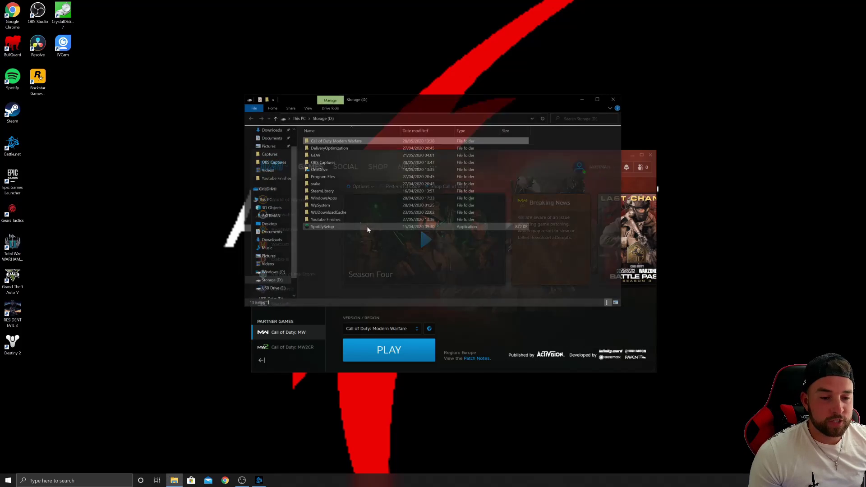
{"action": "double_click", "coordinate": [366, 142]}
{"action": "left_click", "coordinate": [322, 165]}
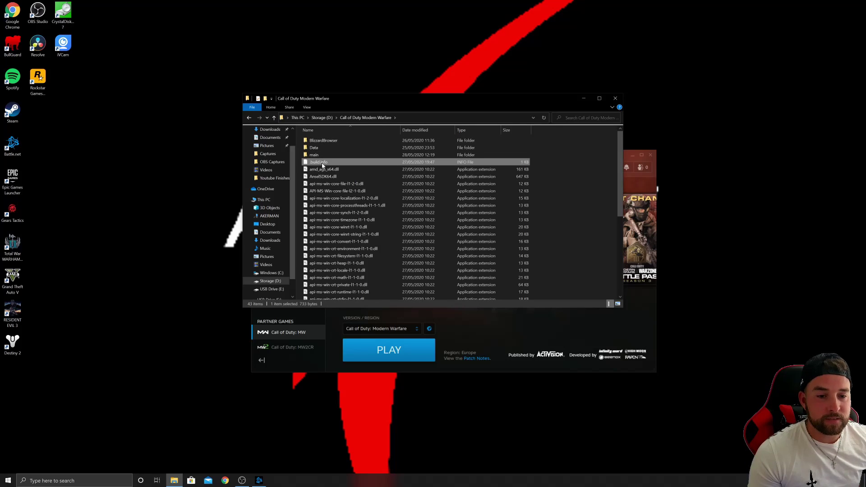
{"action": "scroll", "coordinate": [334, 203], "scroll_direction": "down", "scroll_amount": 7}
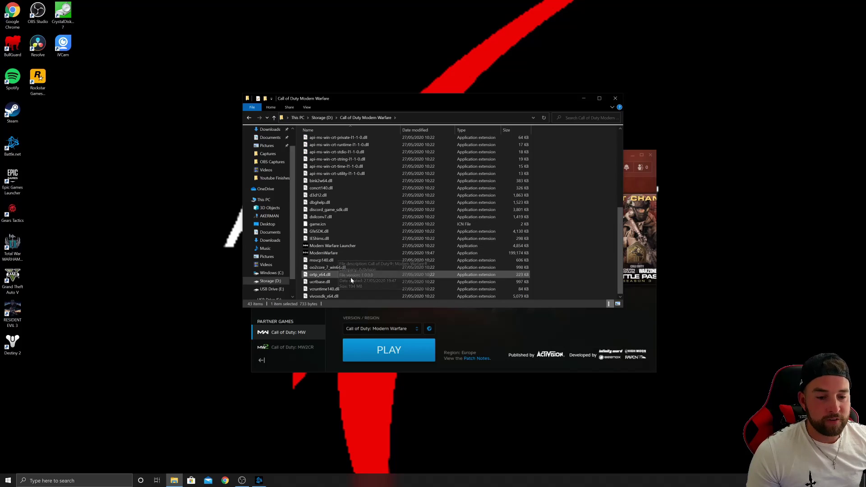
{"action": "left_click", "coordinate": [347, 297], "text": "shift"}
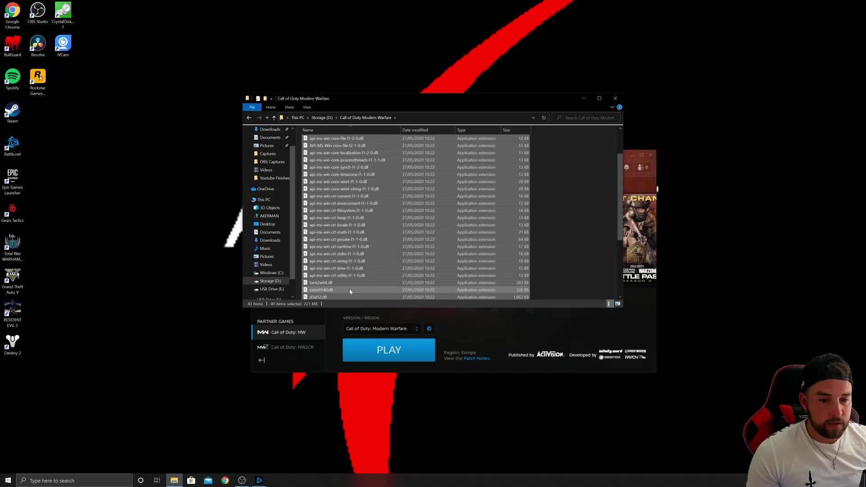
{"action": "scroll", "coordinate": [349, 288], "scroll_direction": "up", "scroll_amount": 7}
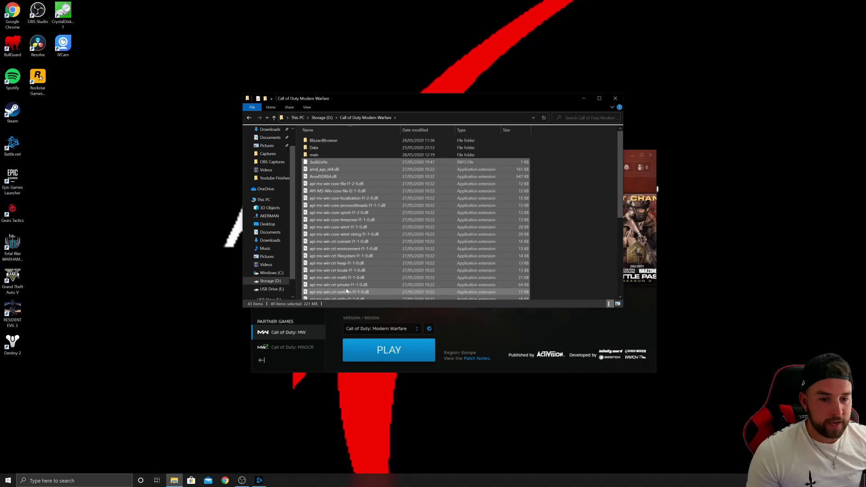
{"action": "left_click", "coordinate": [577, 227]}
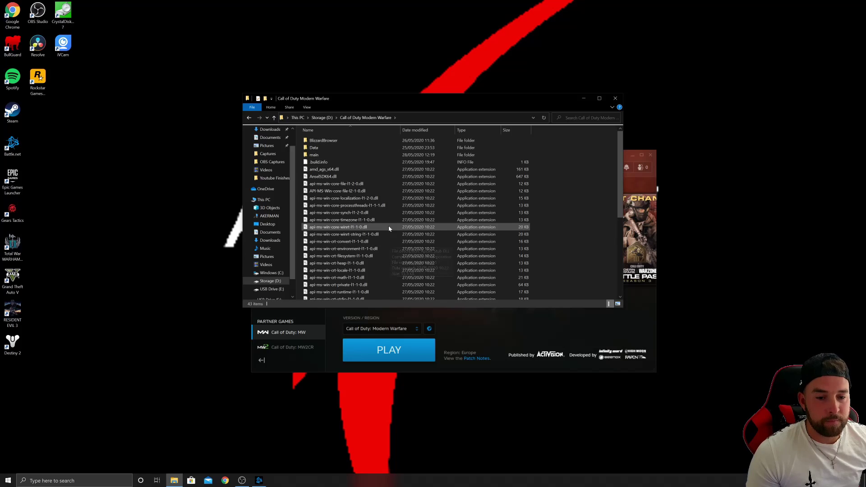
Locate the players folder inside Documents > Call of Duty Modern Warfare, then close File Explorer
{"action": "scroll", "coordinate": [281, 174], "scroll_direction": "up", "scroll_amount": 1}
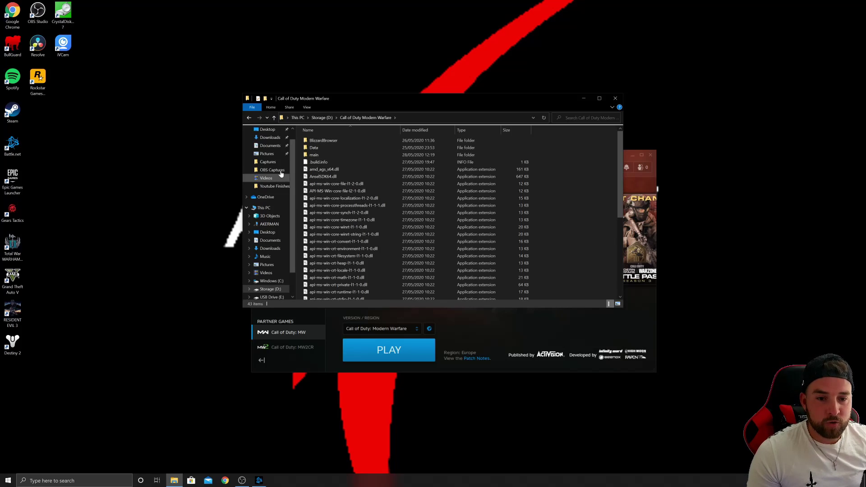
{"action": "left_click", "coordinate": [272, 148]}
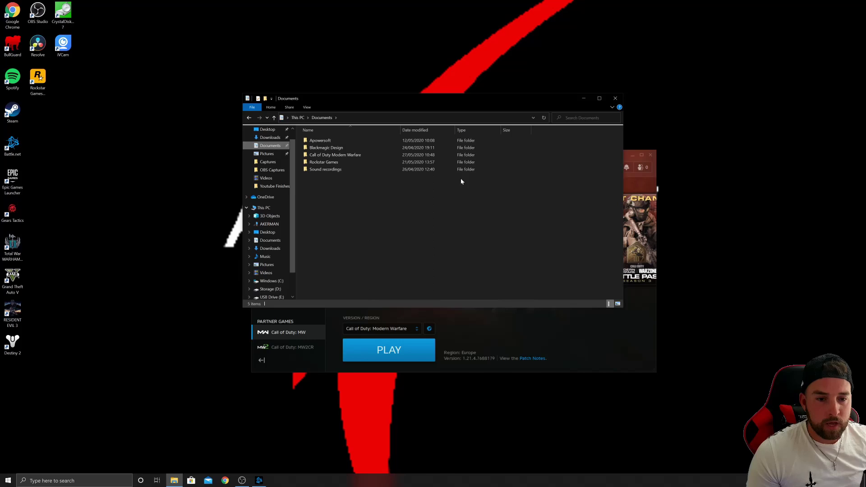
{"action": "double_click", "coordinate": [354, 156]}
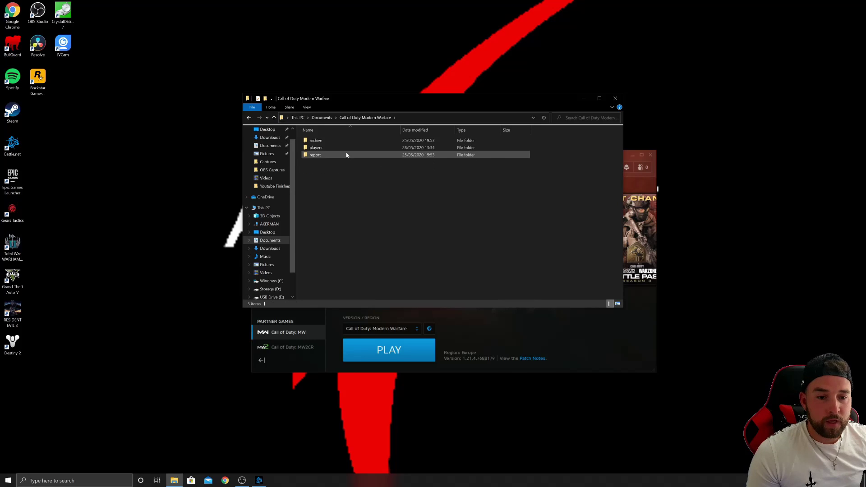
{"action": "right_click", "coordinate": [337, 152]}
{"action": "left_click", "coordinate": [329, 149]}
{"action": "left_click", "coordinate": [310, 149]}
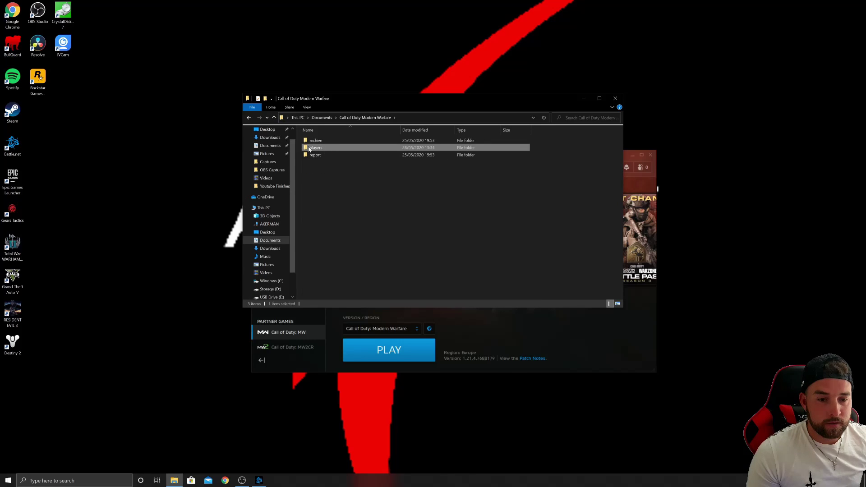
{"action": "right_click", "coordinate": [314, 150]}
{"action": "left_click", "coordinate": [461, 236]}
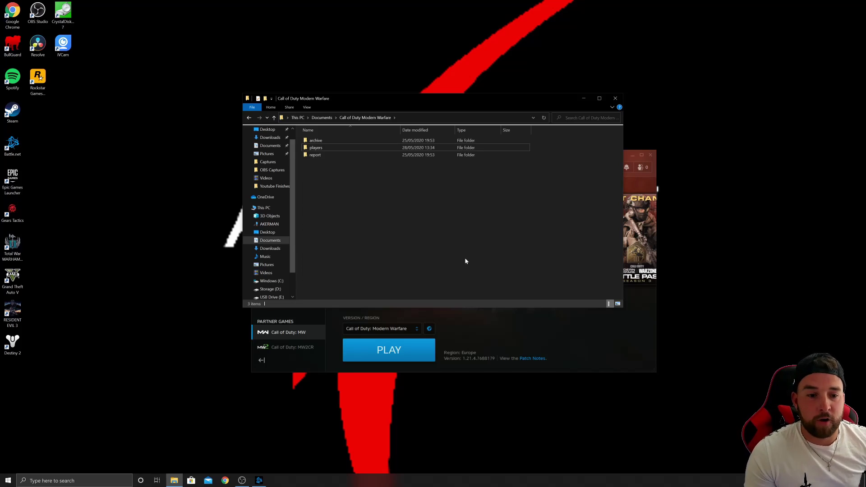
{"action": "left_click", "coordinate": [615, 98]}
Review the maintenance options available for Call of Duty: Modern Warfare, then close Battle.net
{"action": "left_click", "coordinate": [361, 188]}
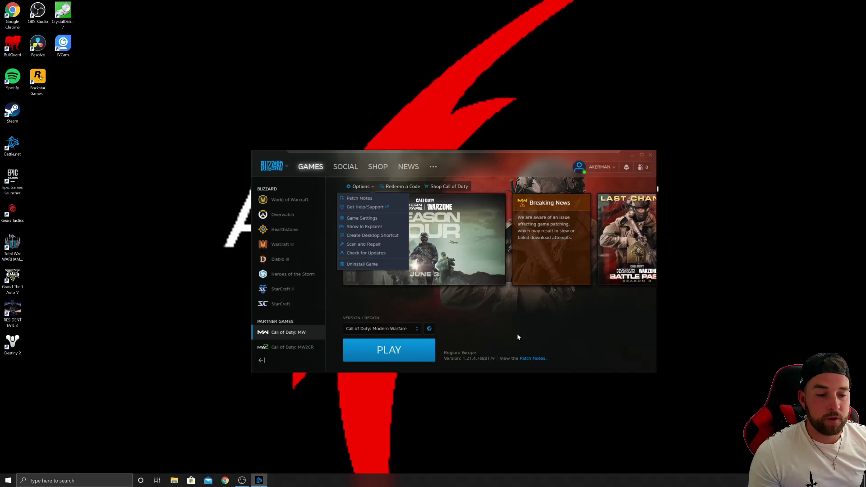
{"action": "left_click", "coordinate": [535, 330]}
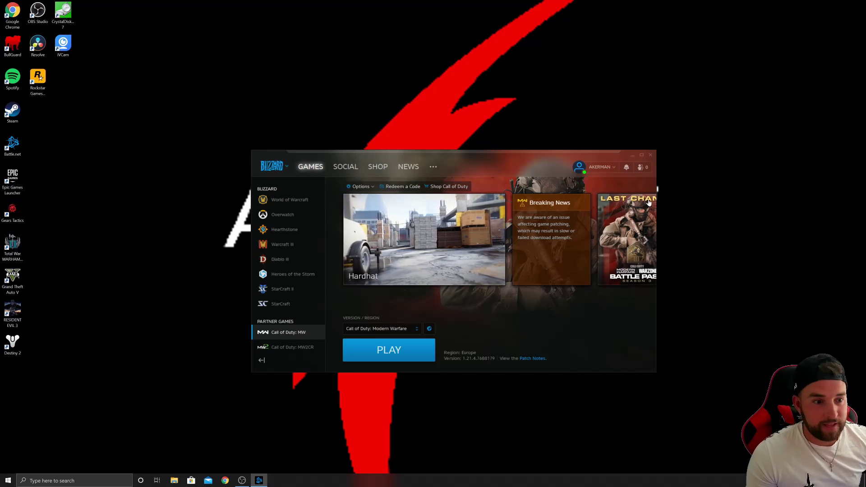
{"action": "left_click", "coordinate": [651, 155]}
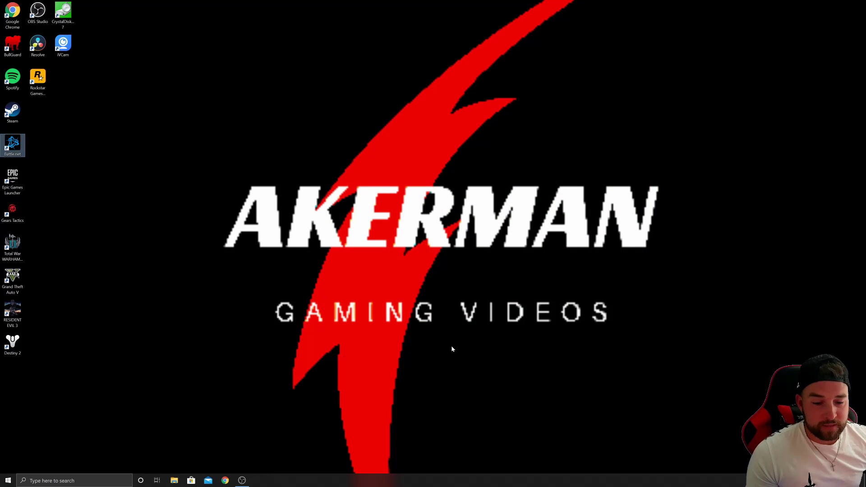
Check the installed driver version and update status in AMD Radeon Software, then close it
{"action": "right_click", "coordinate": [493, 382]}
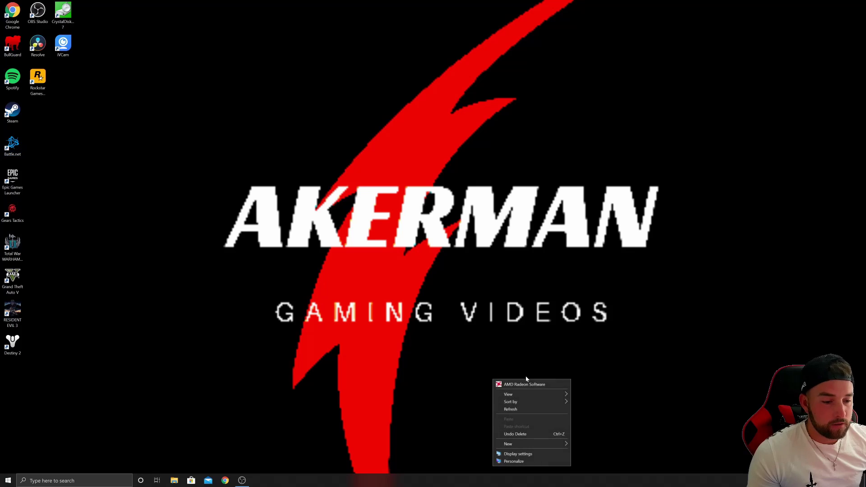
{"action": "left_click", "coordinate": [524, 386]}
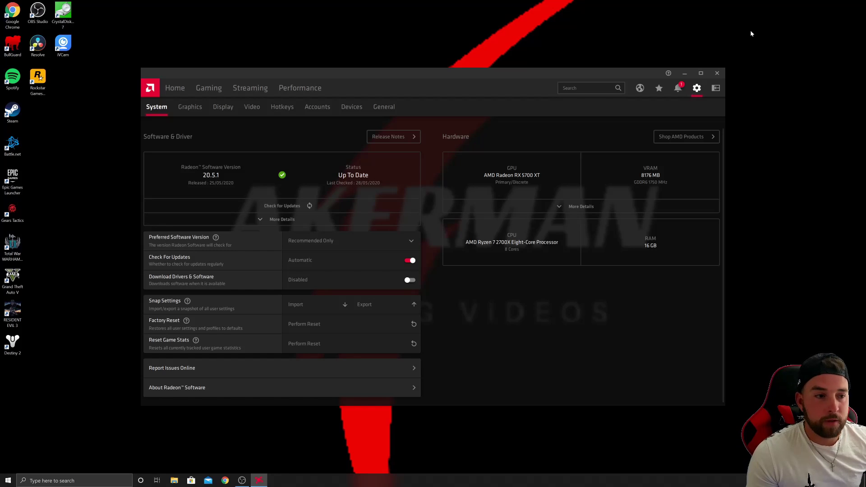
{"action": "left_click", "coordinate": [717, 73]}
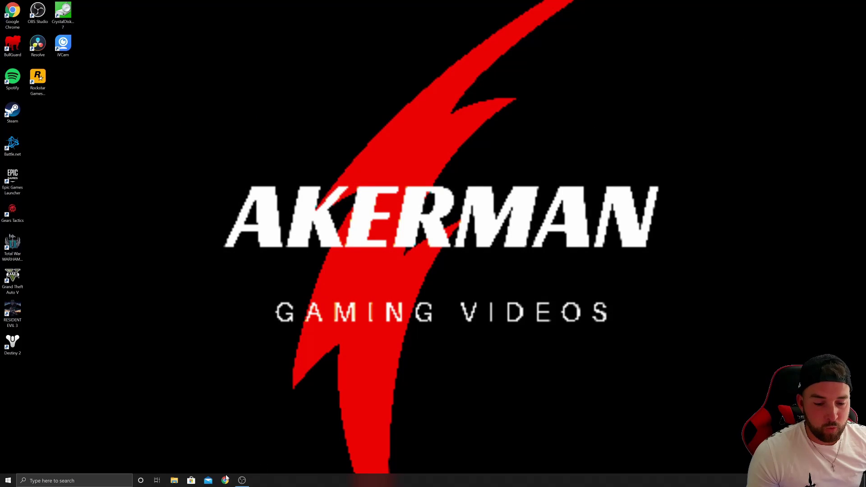
Switch to Chrome, search Google for "amd driverupdate" and open the AMD Drivers and Support page
{"action": "left_click", "coordinate": [226, 480]}
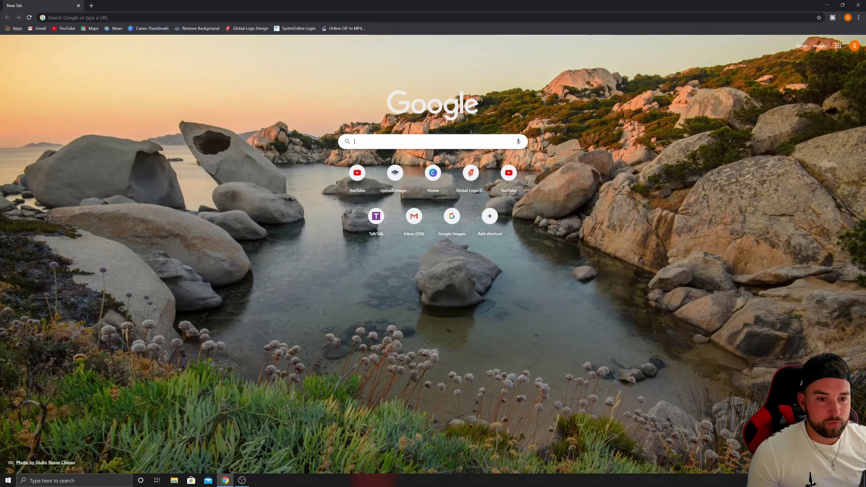
{"action": "type", "text": "amd dri"}
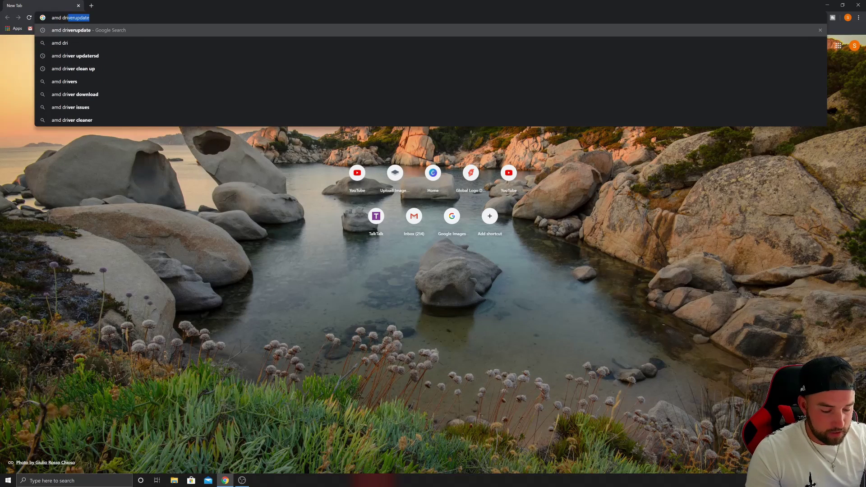
{"action": "type", "text": "ver"}
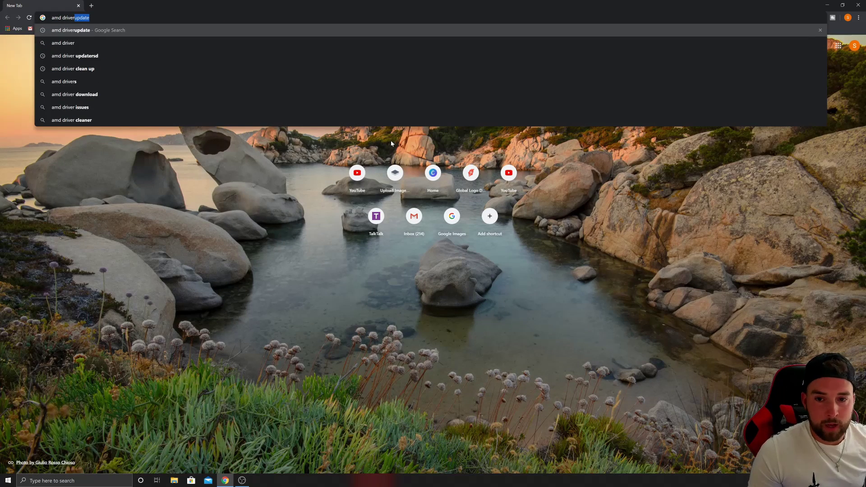
{"action": "key", "text": "Return"}
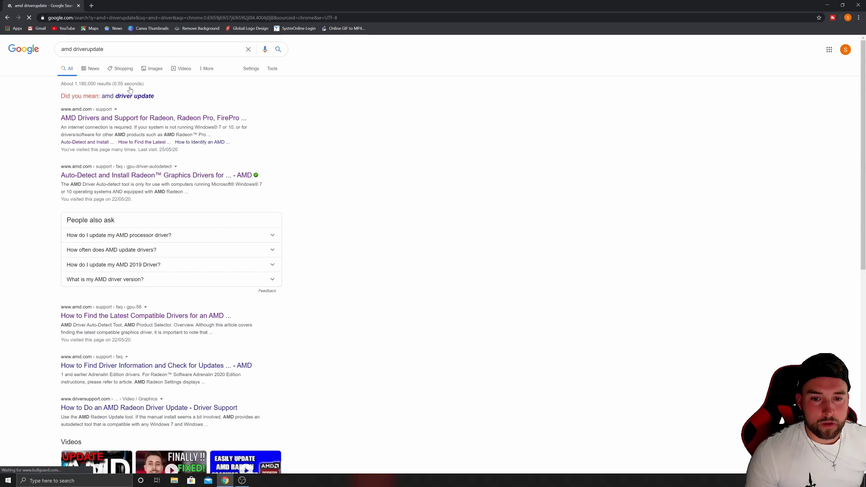
{"action": "left_click", "coordinate": [123, 118]}
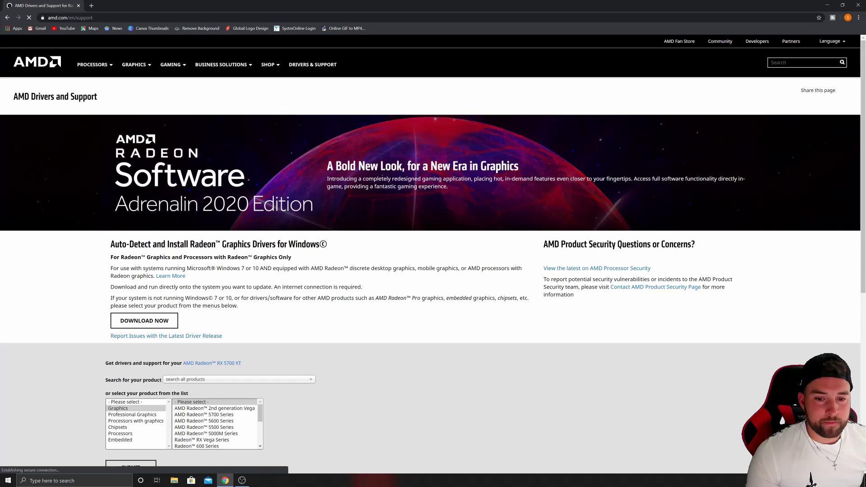
Choose the AMD Radeon RX 5700 XT from the 5700 Series graphics products and submit to open its driver page
{"action": "scroll", "coordinate": [218, 273], "scroll_direction": "down", "scroll_amount": 3}
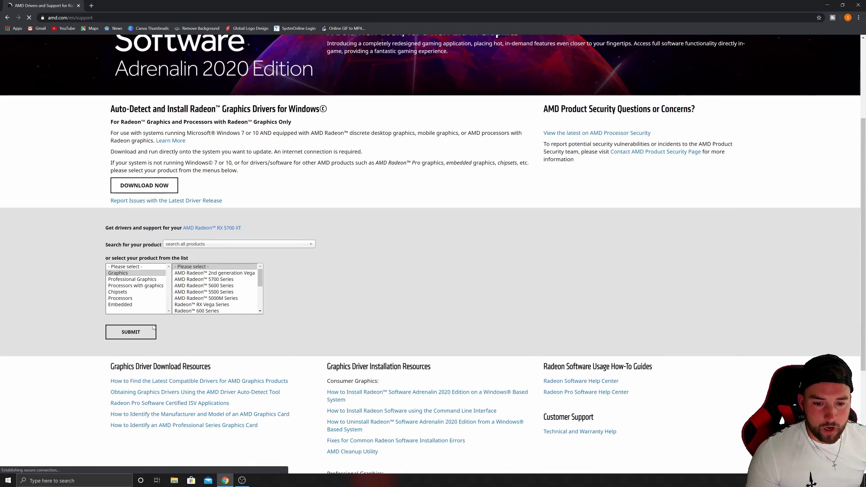
{"action": "left_click", "coordinate": [222, 279]}
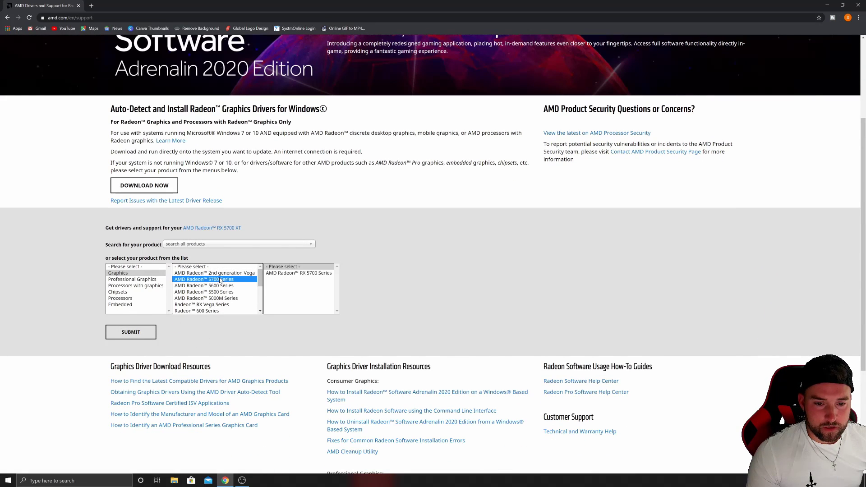
{"action": "left_click", "coordinate": [298, 274]}
{"action": "left_click", "coordinate": [380, 280]}
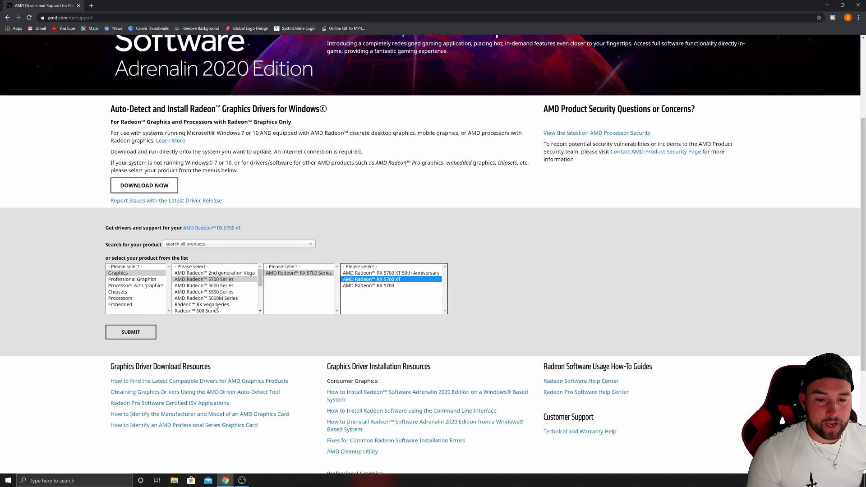
{"action": "left_click", "coordinate": [134, 335]}
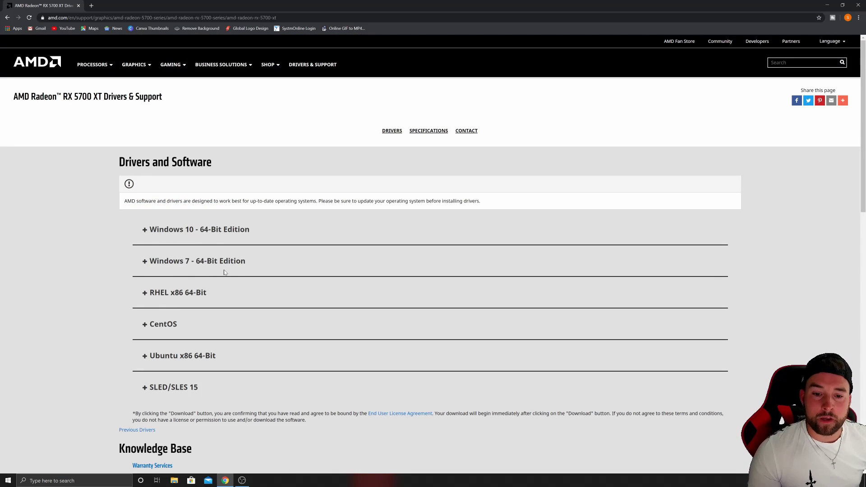
Examine the Radeon Software releases offered for Windows 10 64-Bit Edition, then close the browser
{"action": "left_click", "coordinate": [213, 233]}
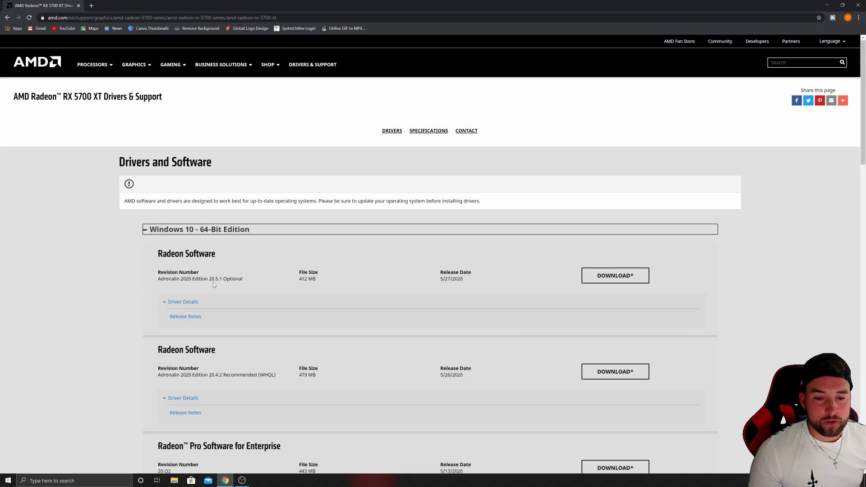
{"action": "scroll", "coordinate": [220, 326], "scroll_direction": "down", "scroll_amount": 2}
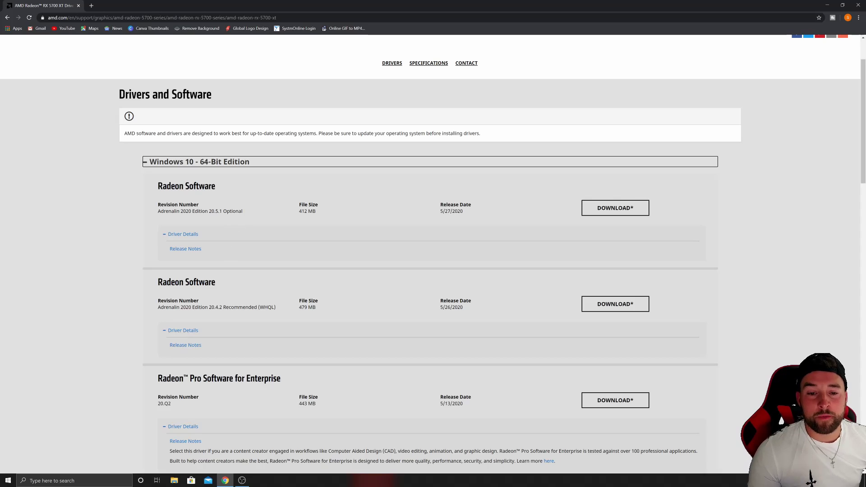
{"action": "left_click_drag", "start_coordinate": [150, 217], "coordinate": [277, 229]}
{"action": "left_click", "coordinate": [275, 229]}
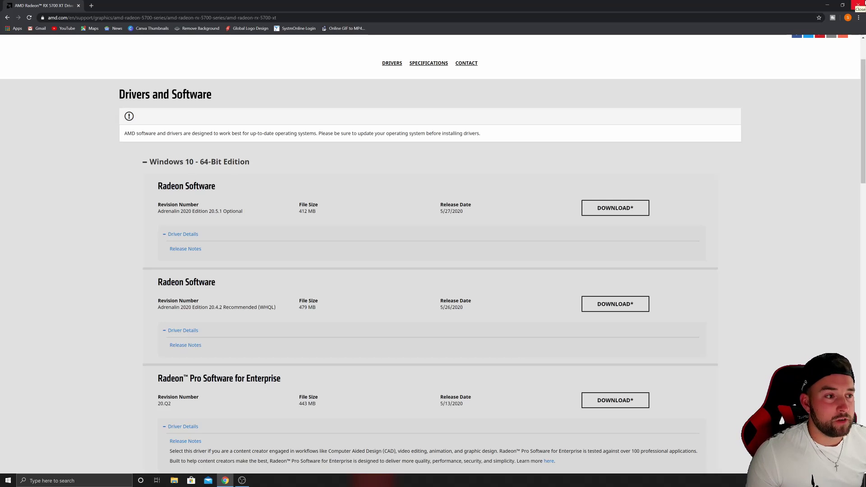
{"action": "left_click", "coordinate": [857, 4]}
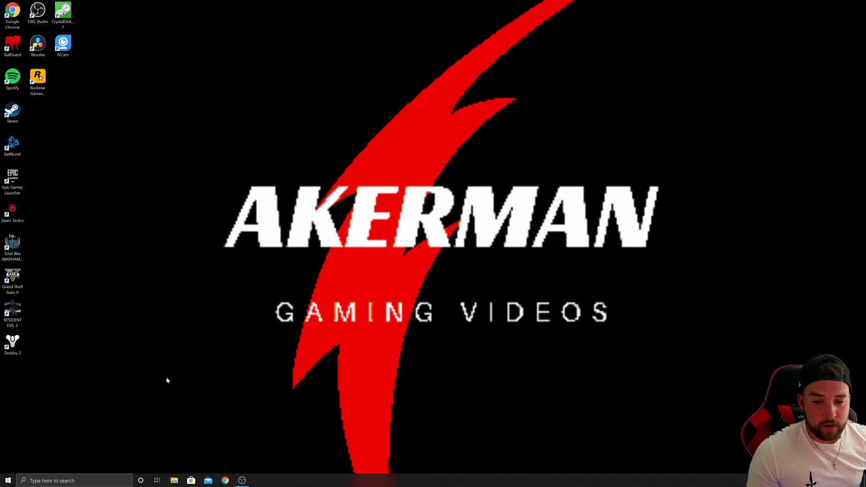
Launch Call of Duty: Modern Warfare from Battle.net, declining the operating system update information and dismissing the DirectX 12 error
{"action": "left_click", "coordinate": [13, 144]}
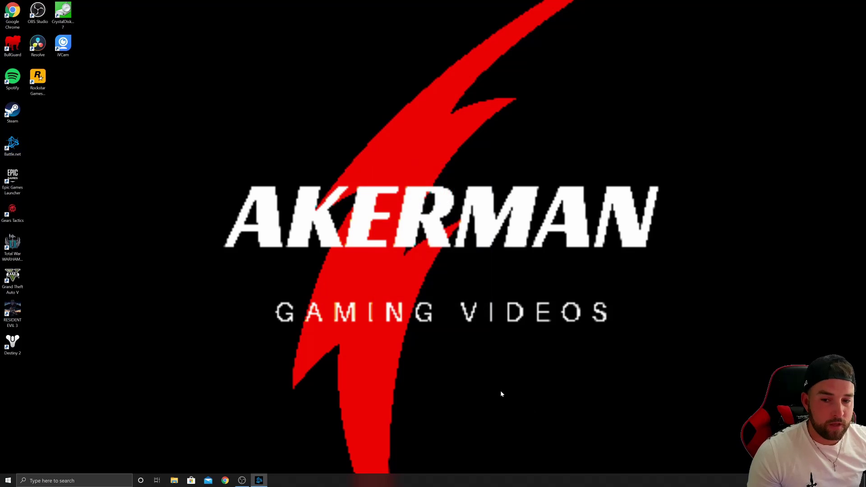
{"action": "left_click", "coordinate": [397, 350]}
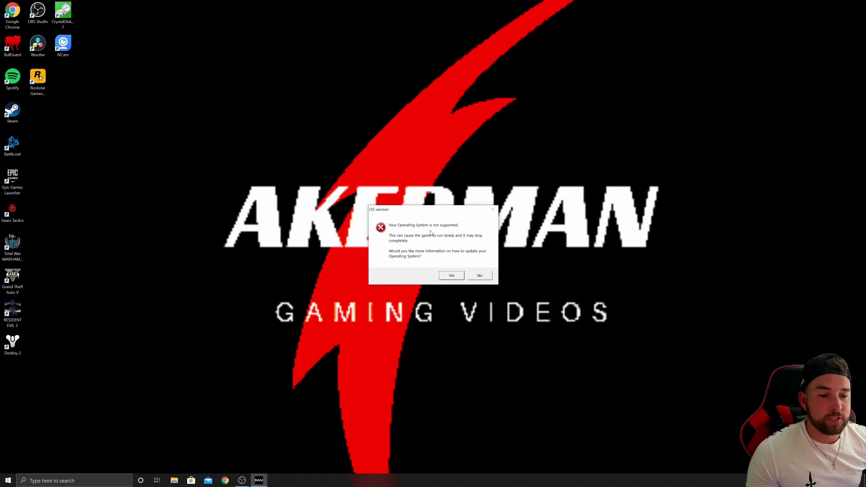
{"action": "left_click", "coordinate": [475, 277]}
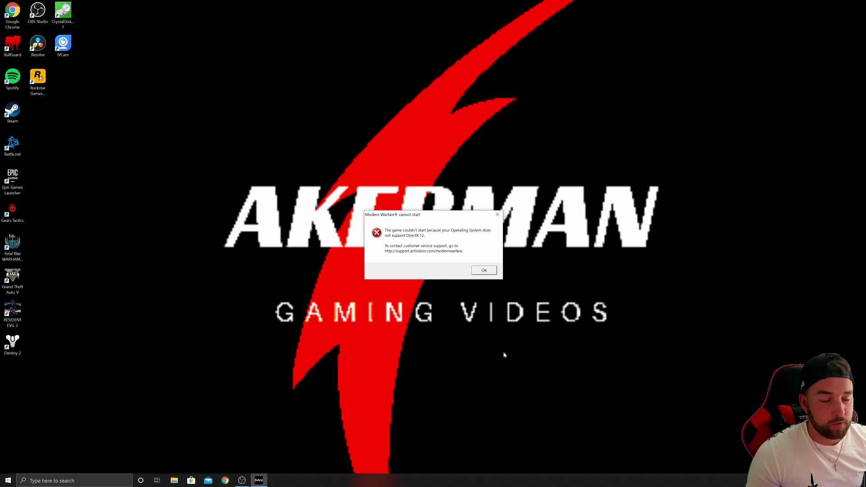
{"action": "left_click", "coordinate": [488, 274]}
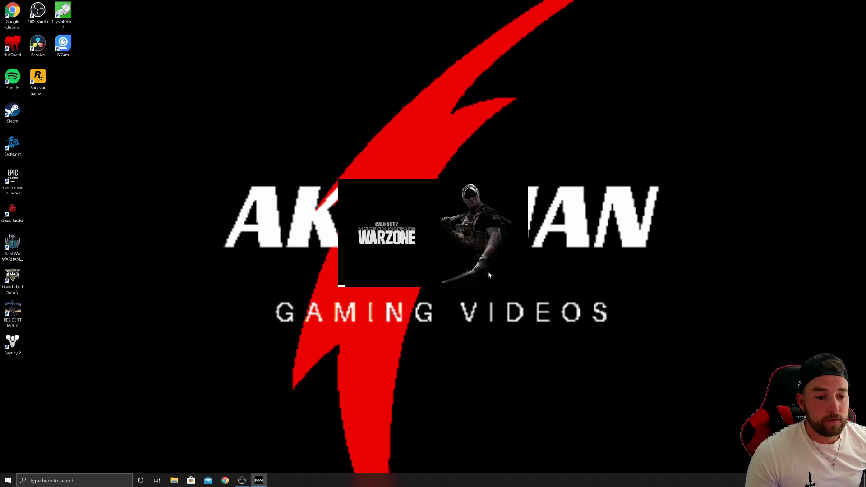